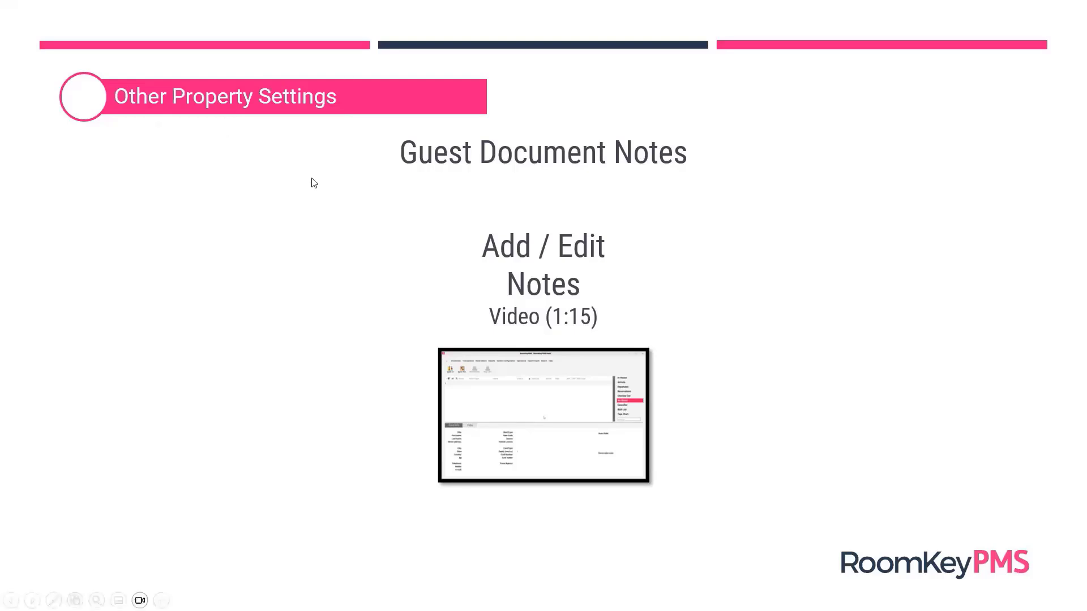
pyautogui.moveTo(458, 464)
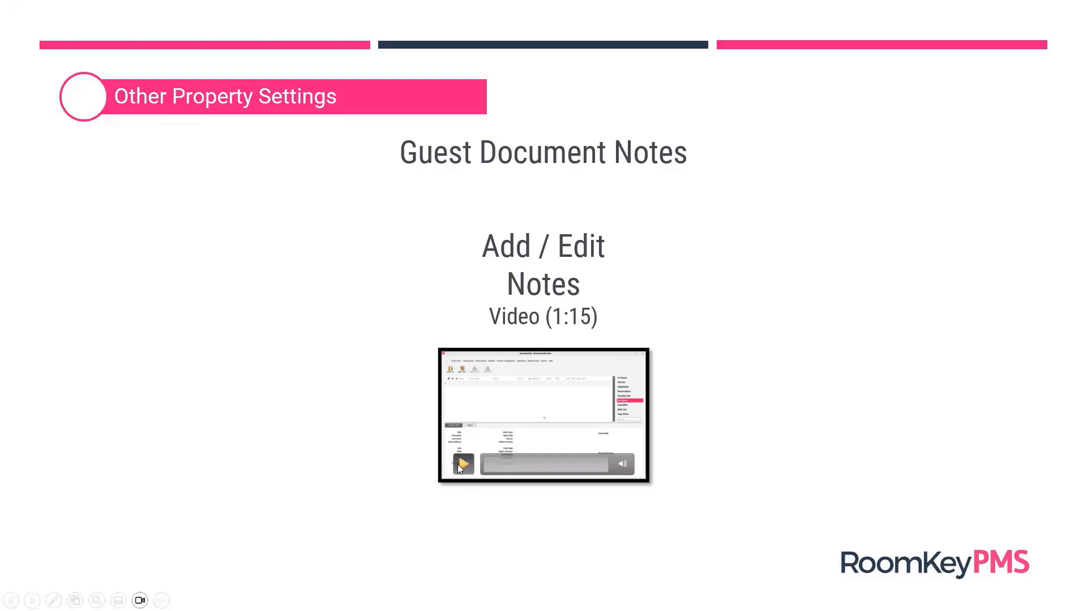
pyautogui.click(458, 465)
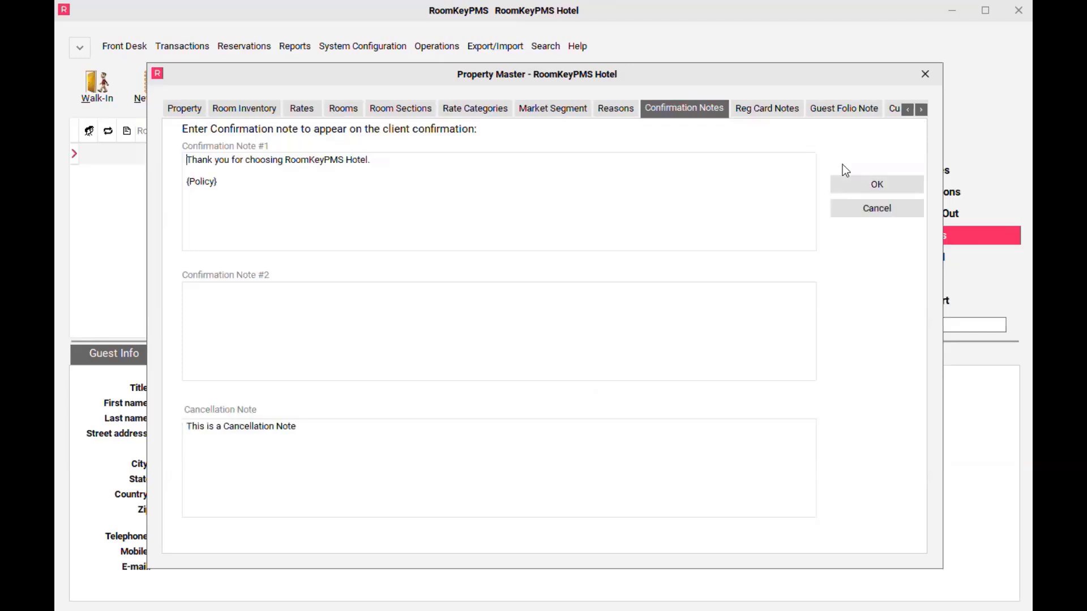
# Add "Check-in Time is 4:00pm" below {Policy} in Confirmation Note #1 and save the confirmation notes.
pyautogui.click(262, 187)
pyautogui.press('Return')
pyautogui.write('Check-i')
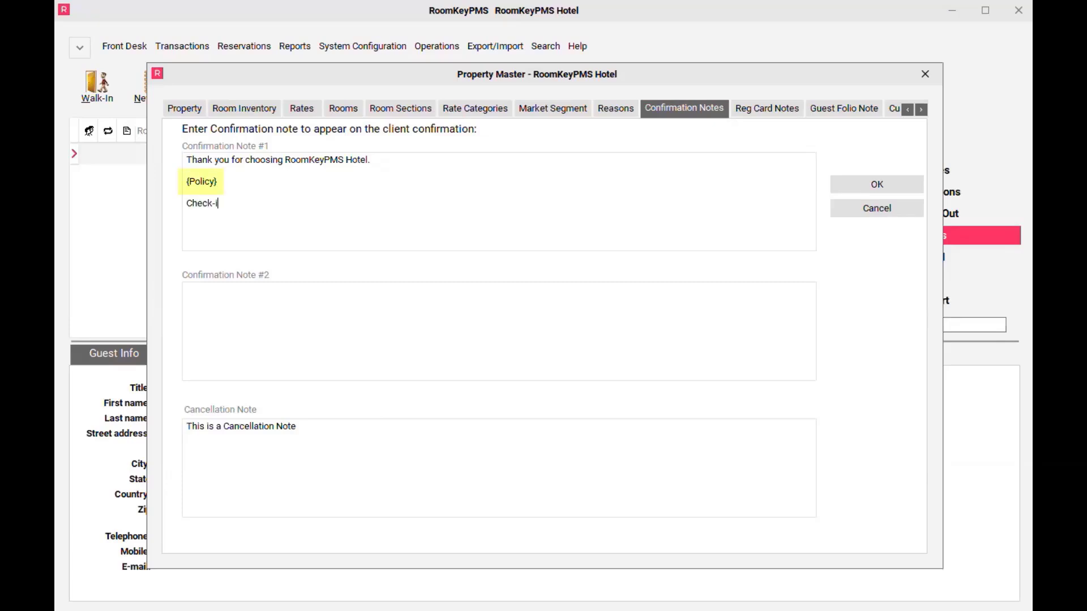
pyautogui.write('n Time is 4')
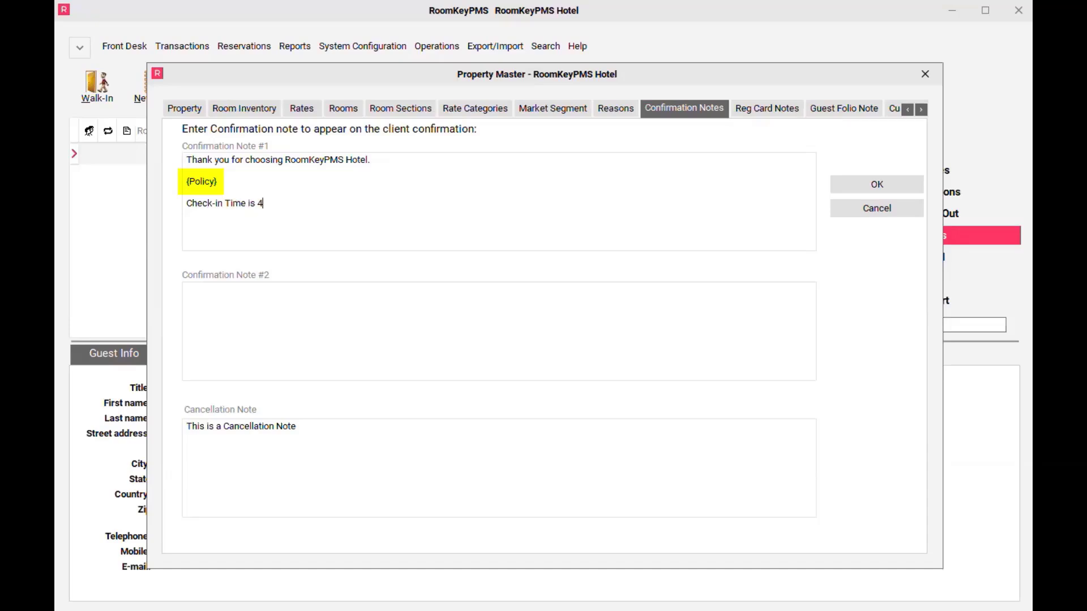
pyautogui.write(':00pm')
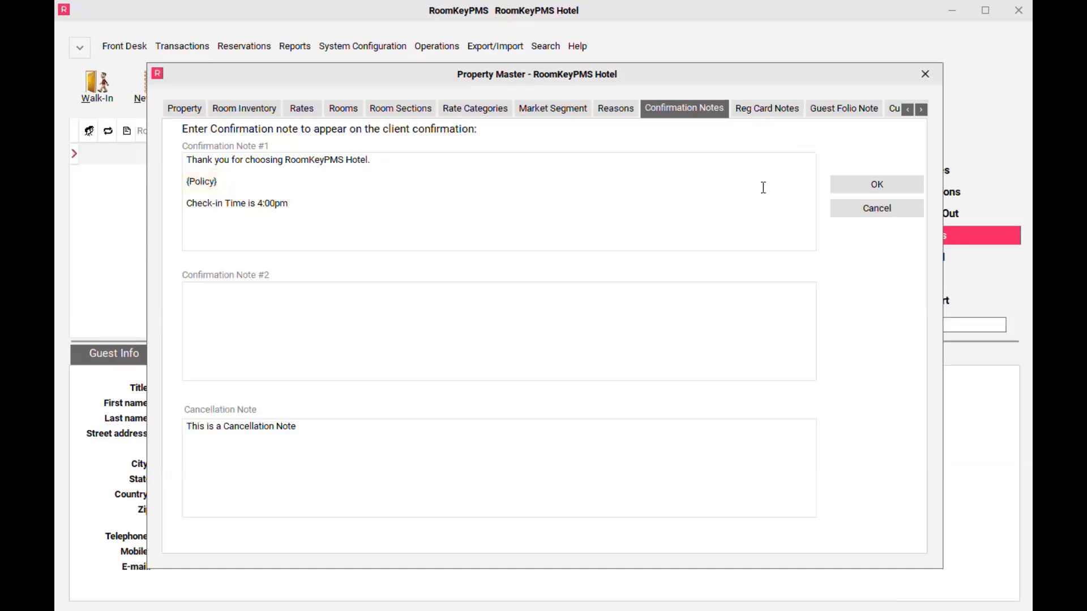
pyautogui.click(658, 458)
pyautogui.click(849, 185)
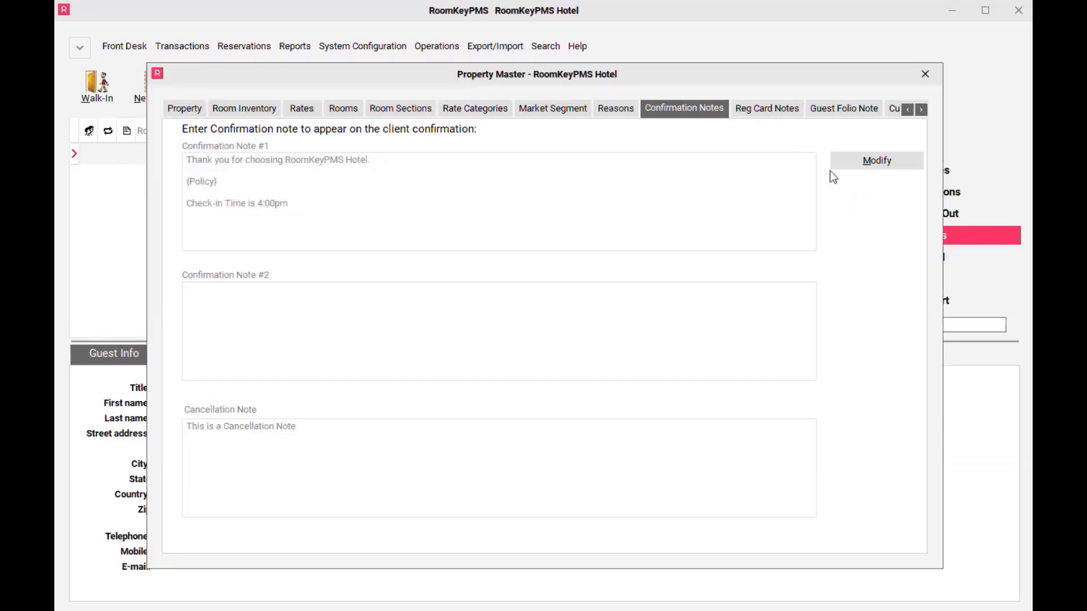
# In the registration card note, start the smoking-charge sentence on a new line, put a blank line before the misplaced-items sentence, and save.
pyautogui.click(774, 115)
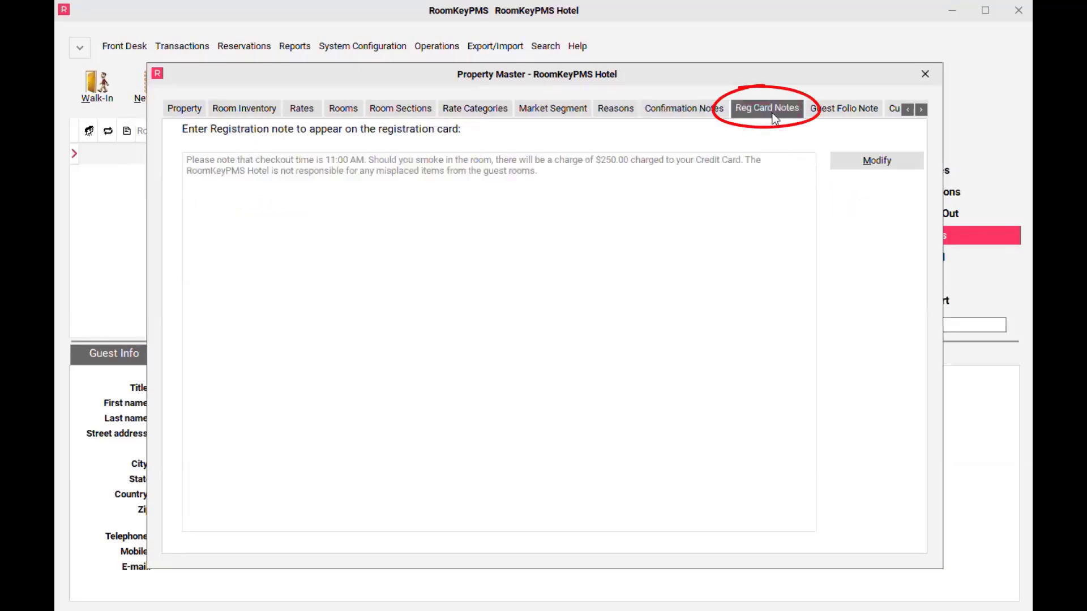
pyautogui.click(878, 168)
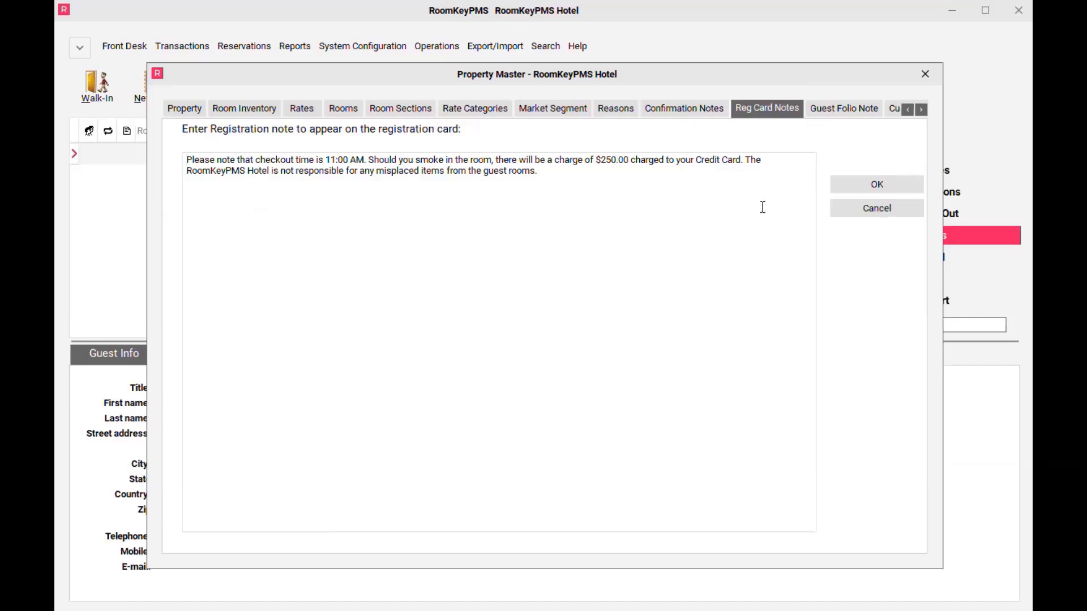
pyautogui.click(373, 160)
pyautogui.press('Return')
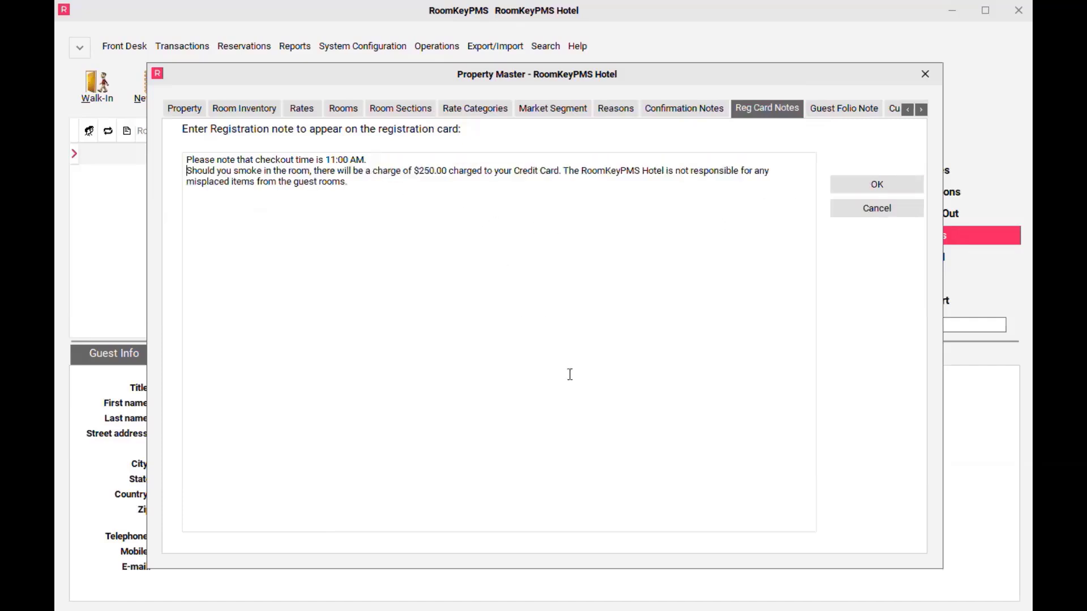
pyautogui.click(564, 171)
pyautogui.press('Return')
pyautogui.press('Return')
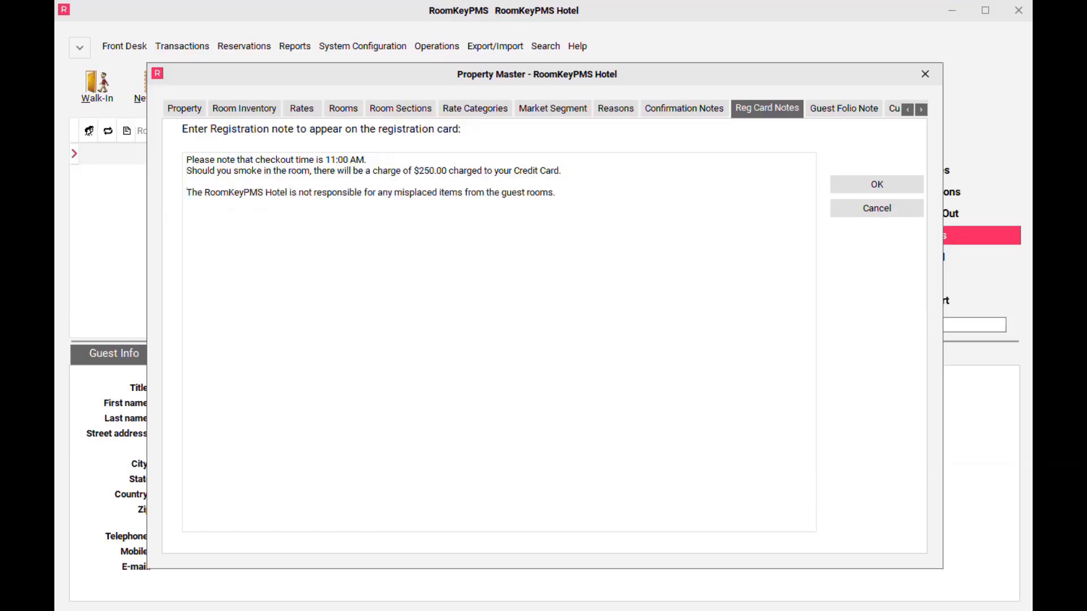
pyautogui.click(850, 188)
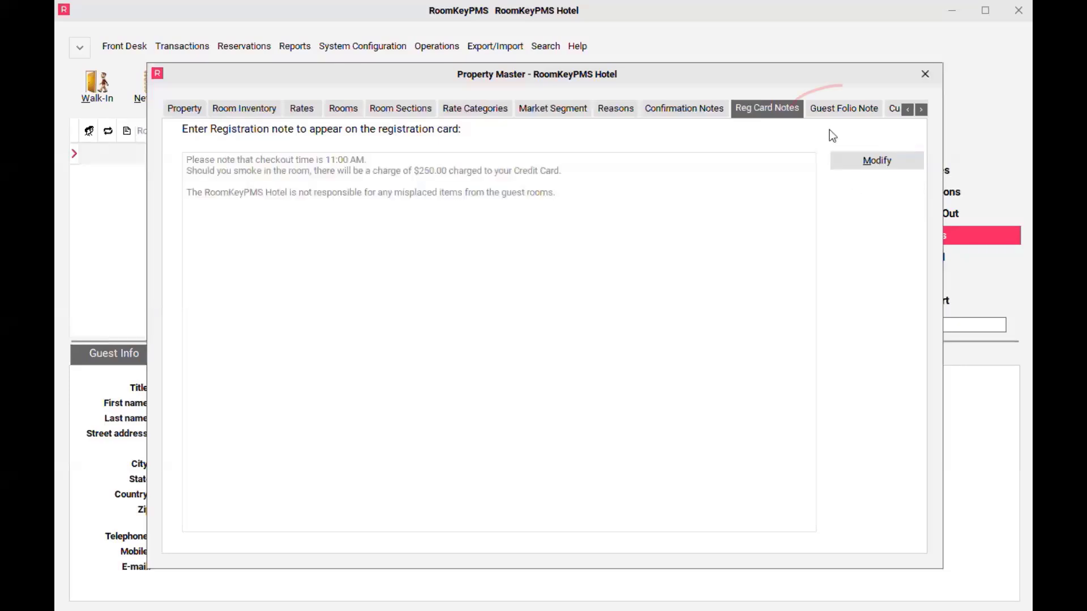
# In the guest folio note, separate "We look forward to welcoming you back again soon!" from the first sentence with a blank line and save.
pyautogui.click(857, 112)
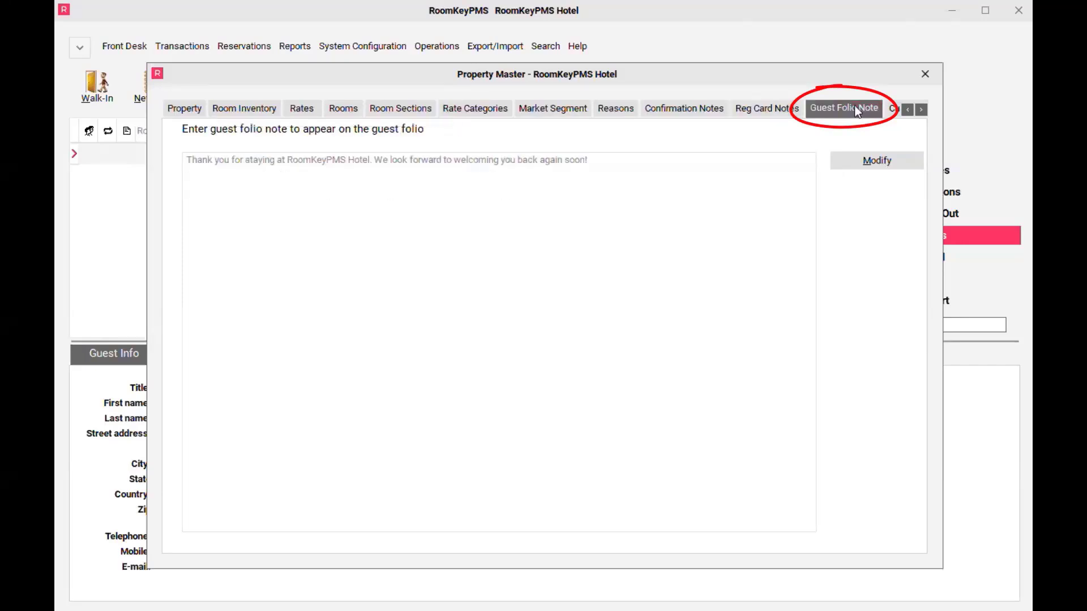
pyautogui.click(860, 165)
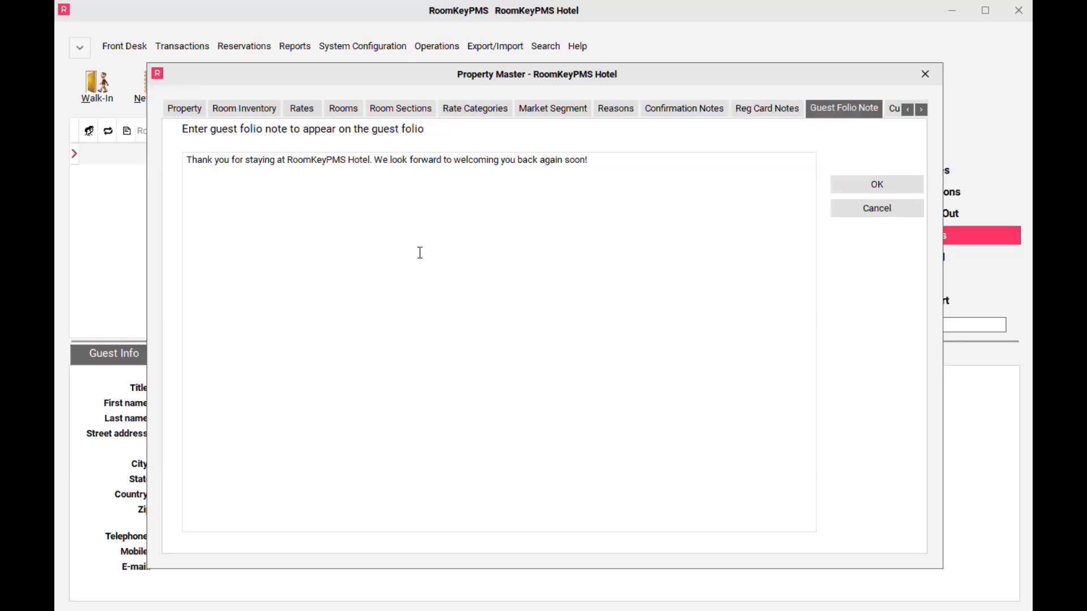
pyautogui.click(376, 159)
pyautogui.press('Return')
pyautogui.press('Return')
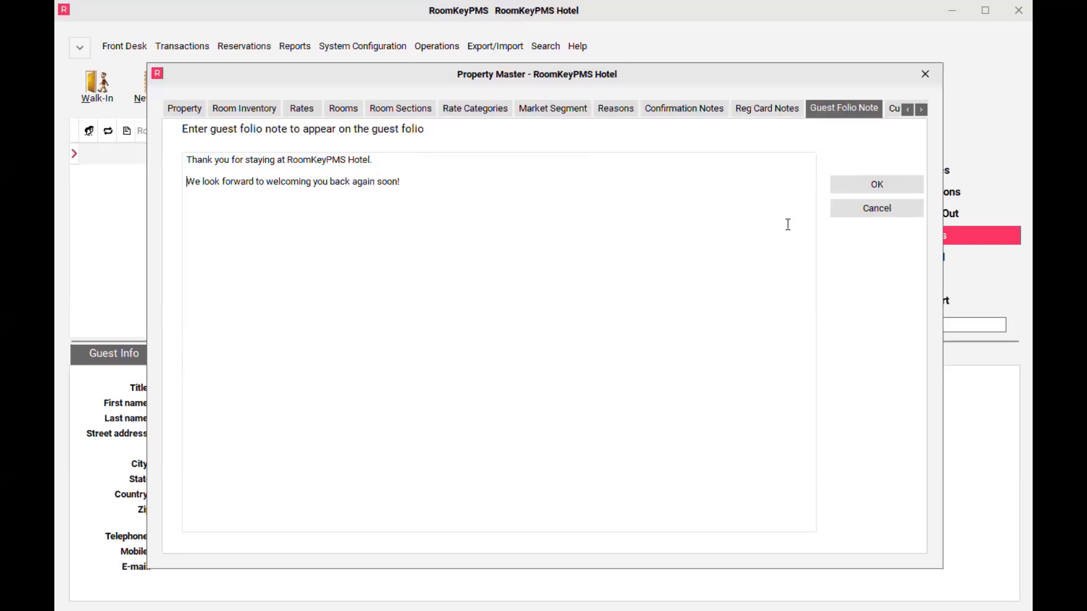
pyautogui.click(842, 185)
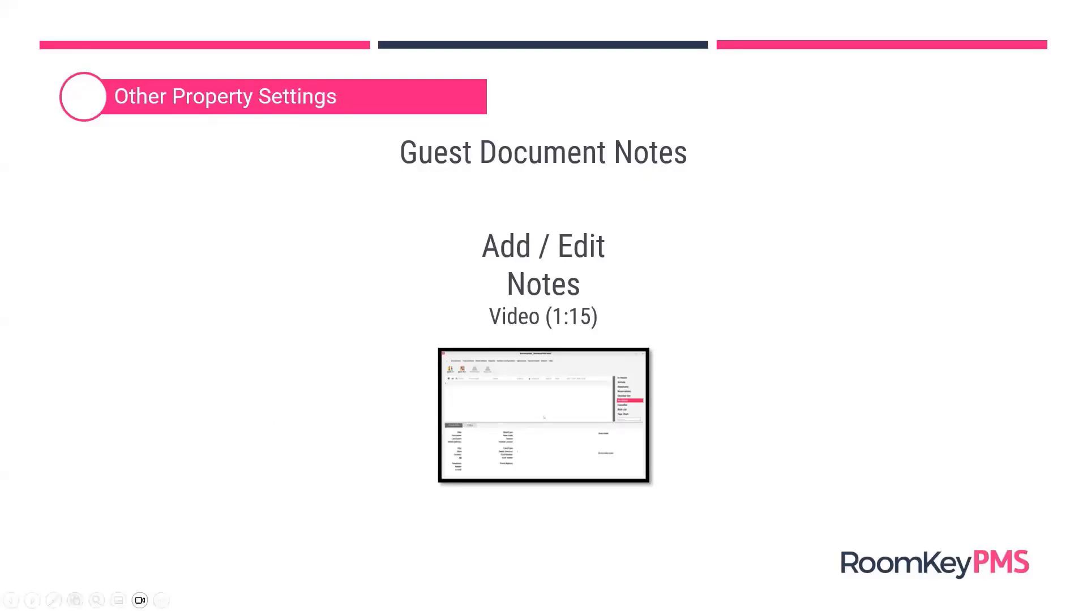
pyautogui.click(544, 418)
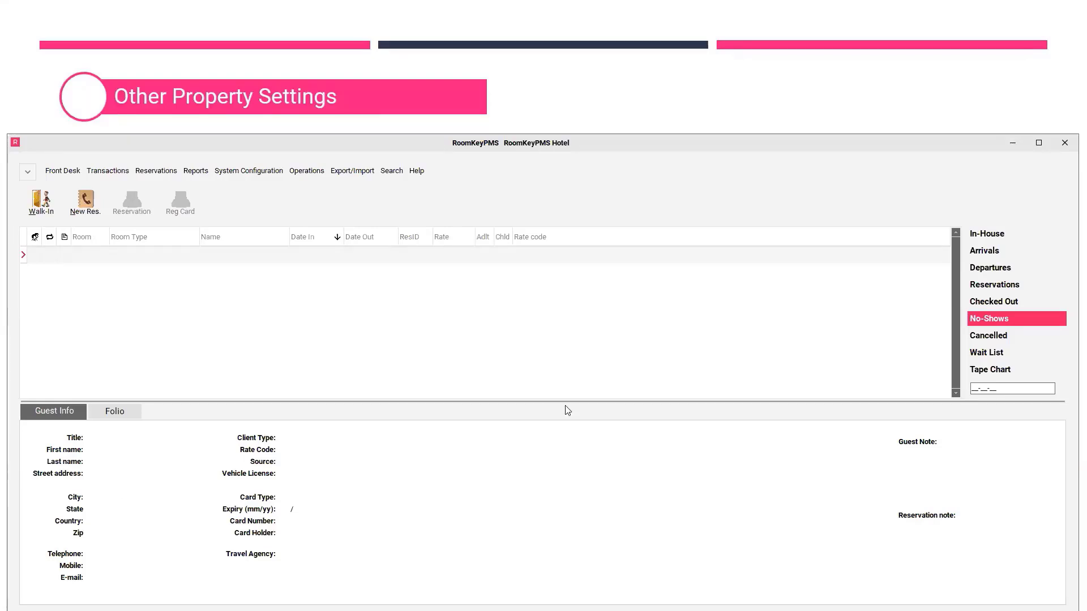
# Preview the confirmation for the room 301 reservation at 200%, examine its cancellation policy and confirmation note, and close it without e-mailing.
pyautogui.click(997, 251)
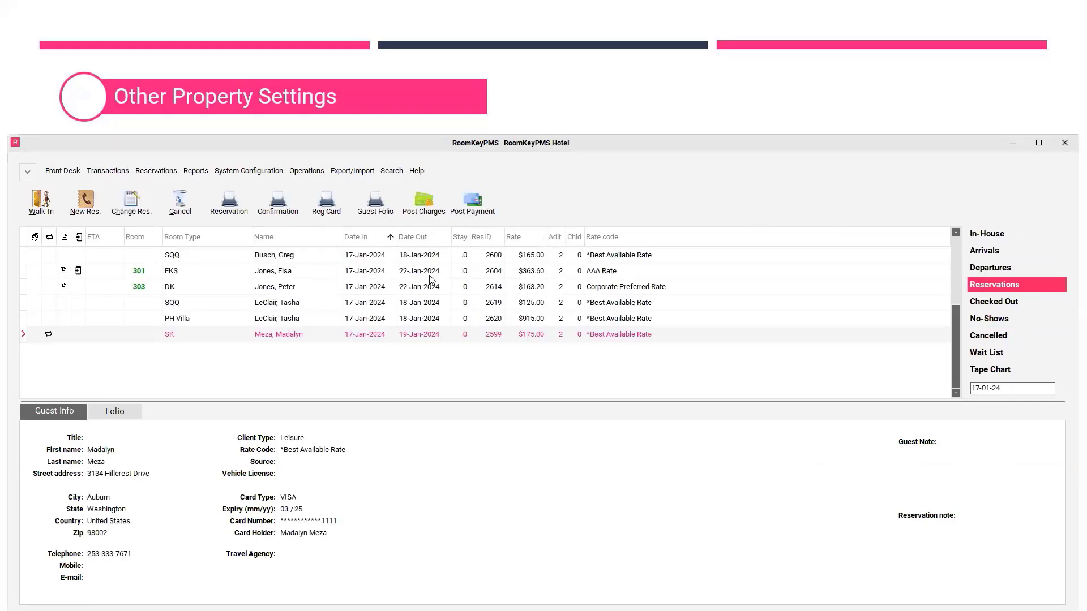
pyautogui.click(431, 276)
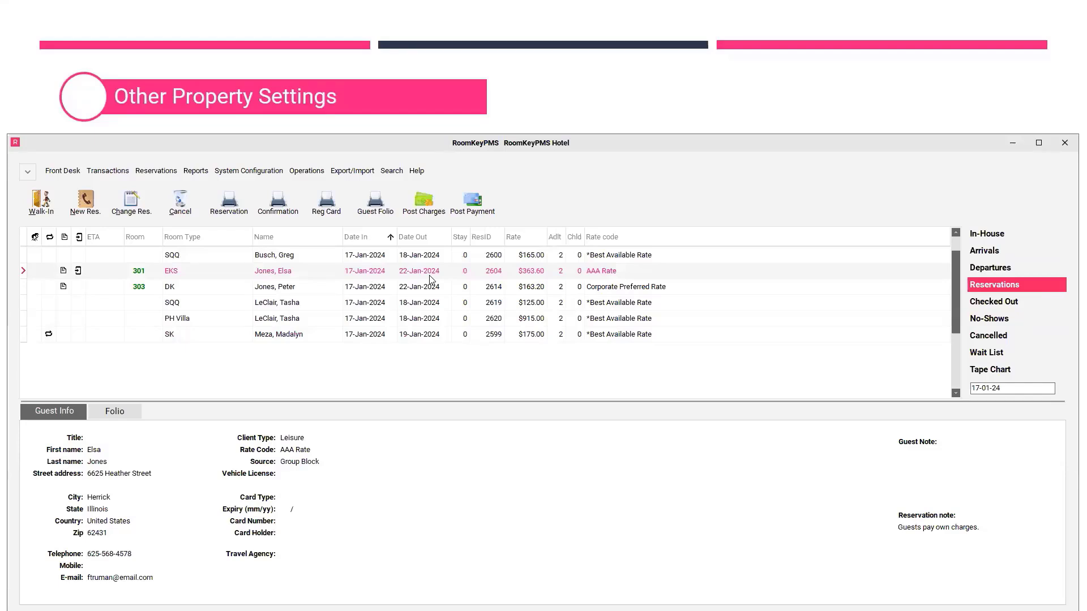
pyautogui.click(278, 203)
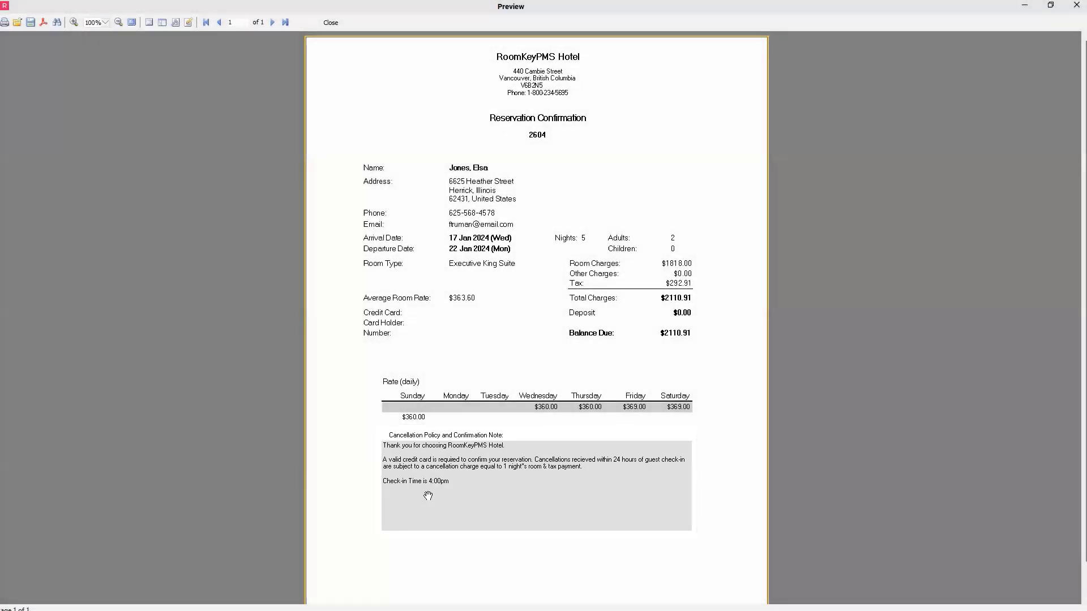
pyautogui.click(72, 23)
pyautogui.moveTo(625, 538); pyautogui.dragTo(603, 96)
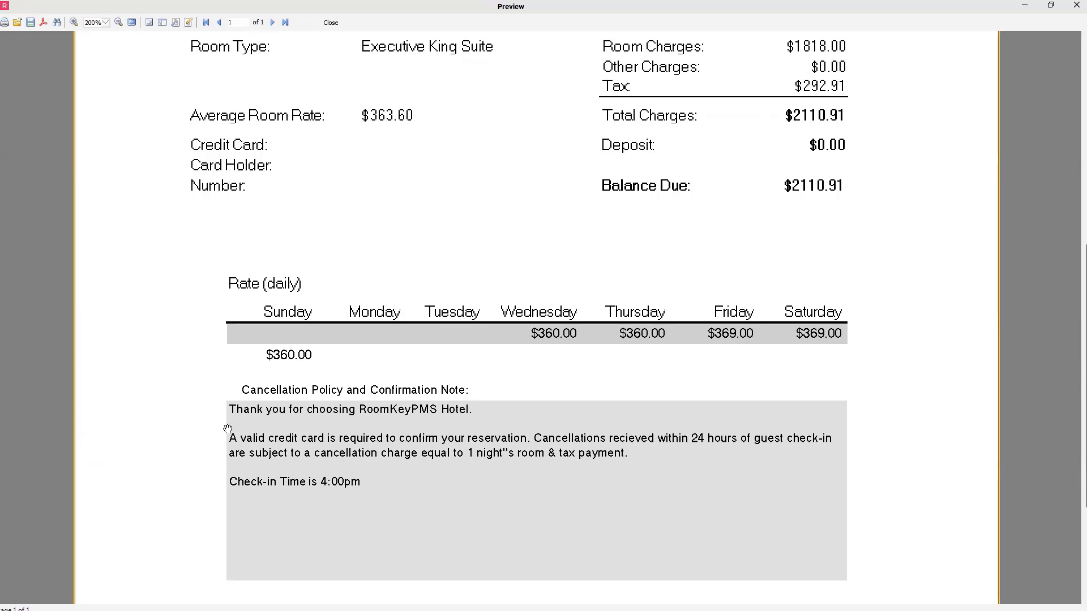
pyautogui.click(333, 23)
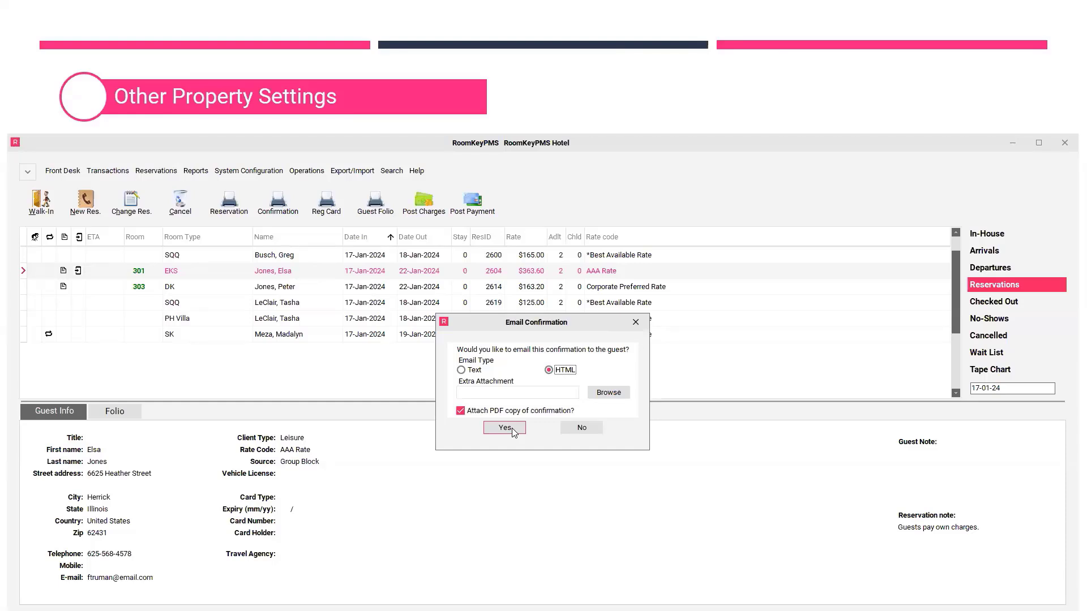
pyautogui.click(581, 429)
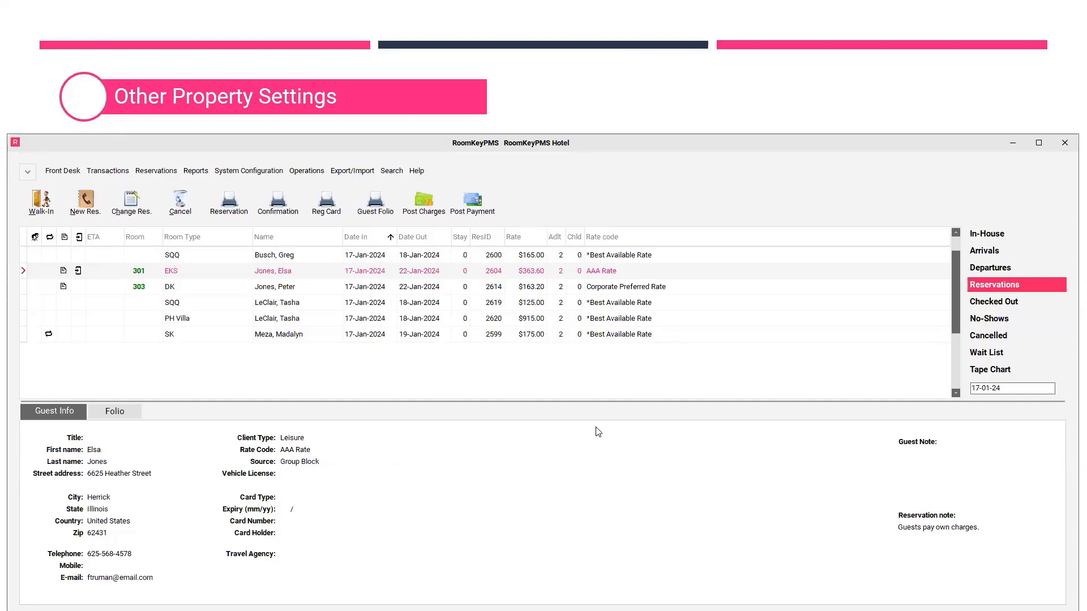
# Preview the registration card for the room 303 arrival at 175% and examine its note and signature line.
pyautogui.click(984, 252)
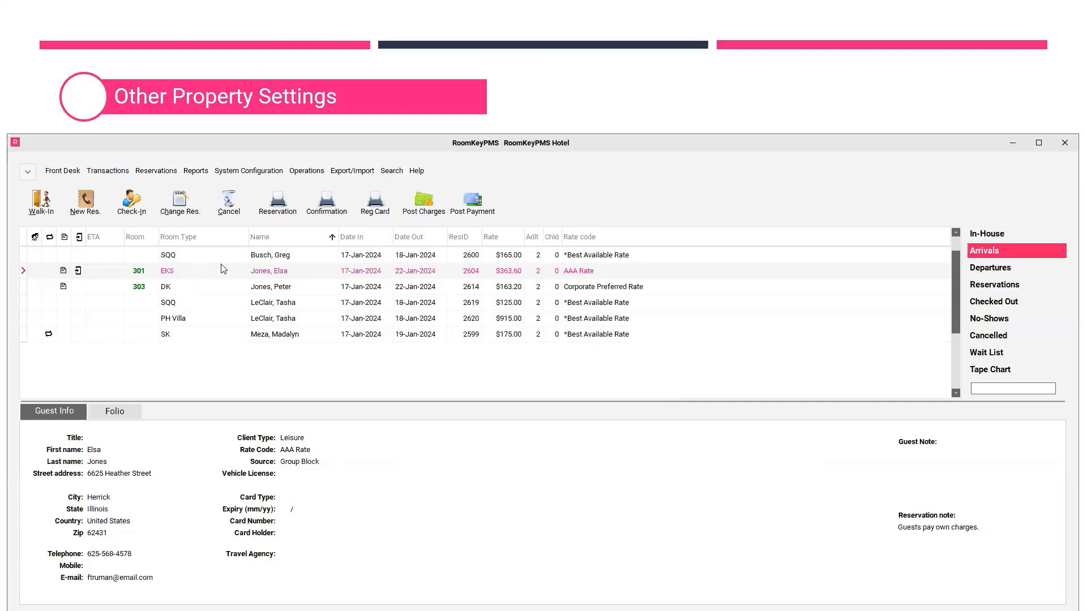
pyautogui.click(289, 286)
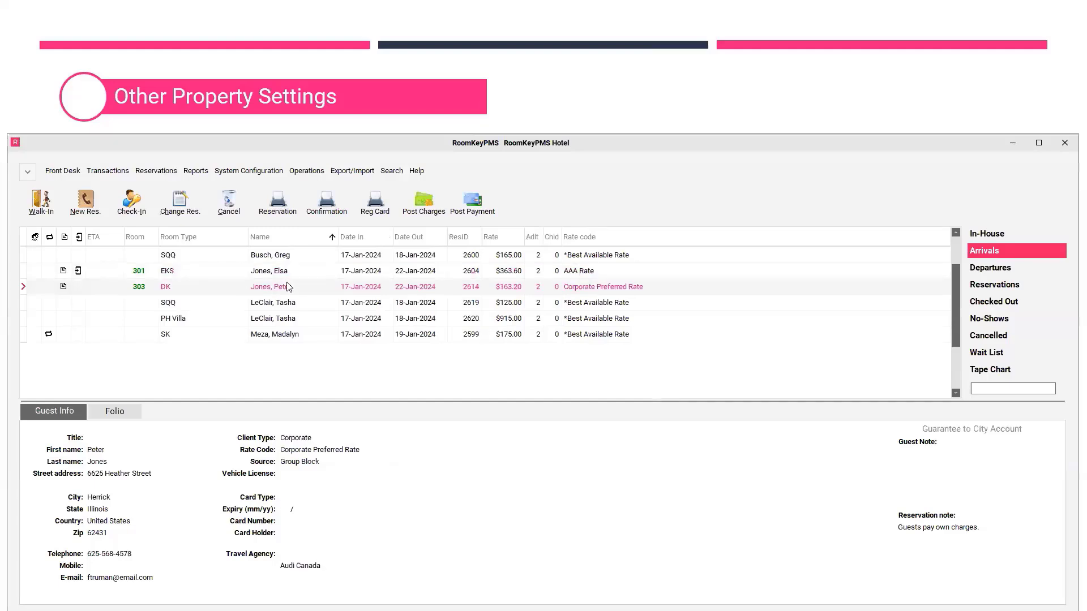
pyautogui.click(385, 213)
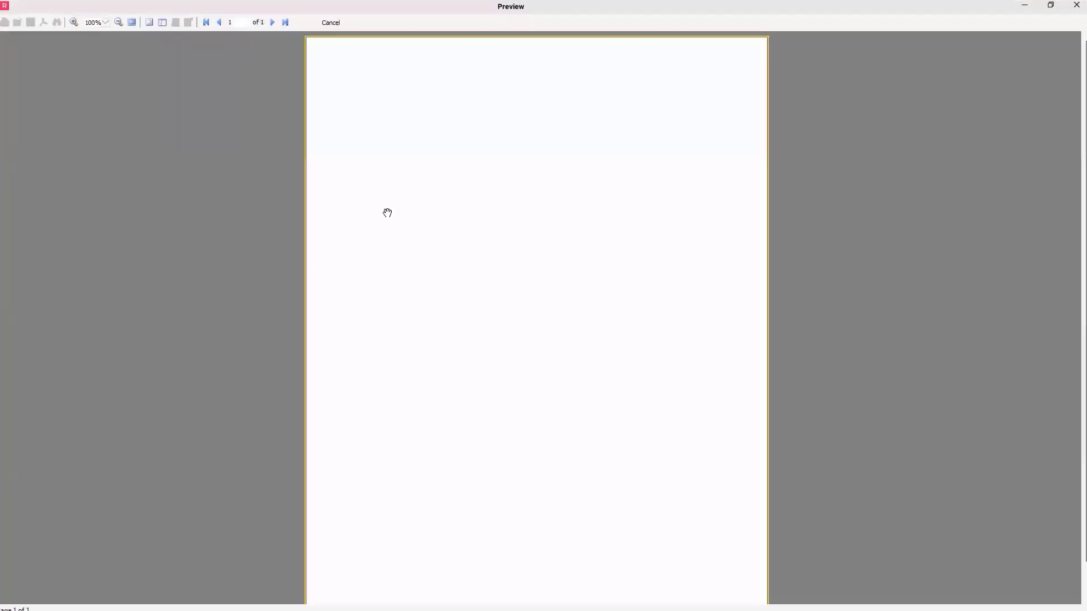
pyautogui.click(74, 23)
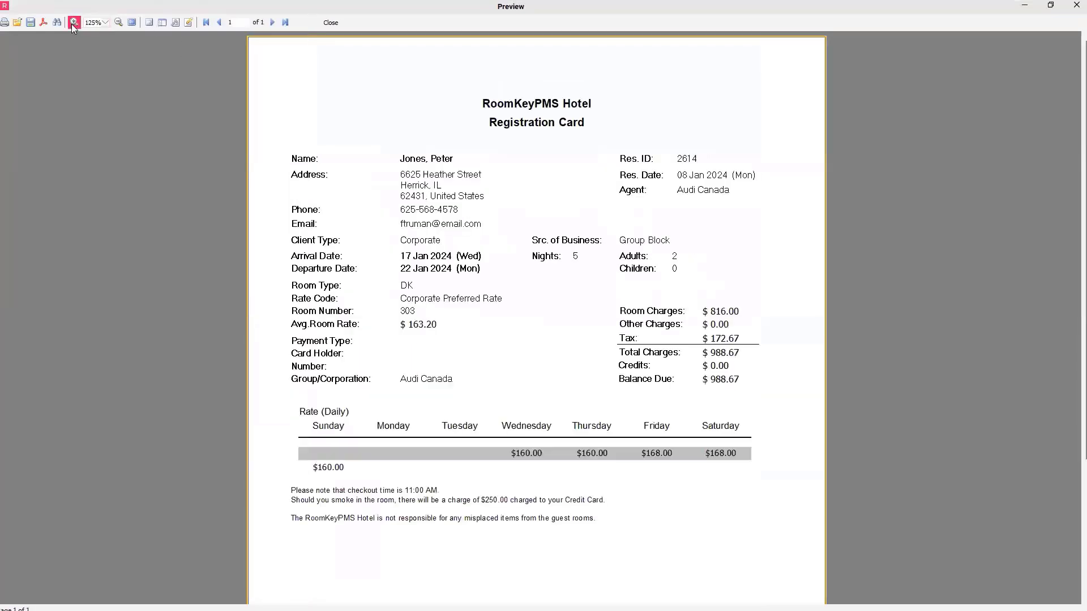
pyautogui.click(73, 23)
pyautogui.click(73, 23)
pyautogui.scroll(-5, 386, 494)
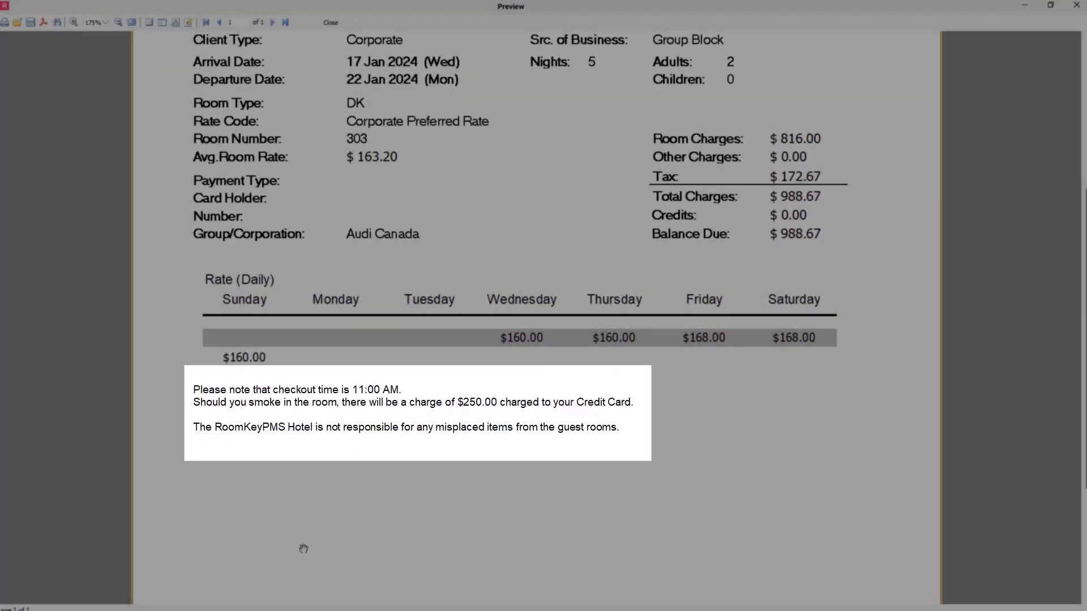
pyautogui.scroll(-4, 322, 459)
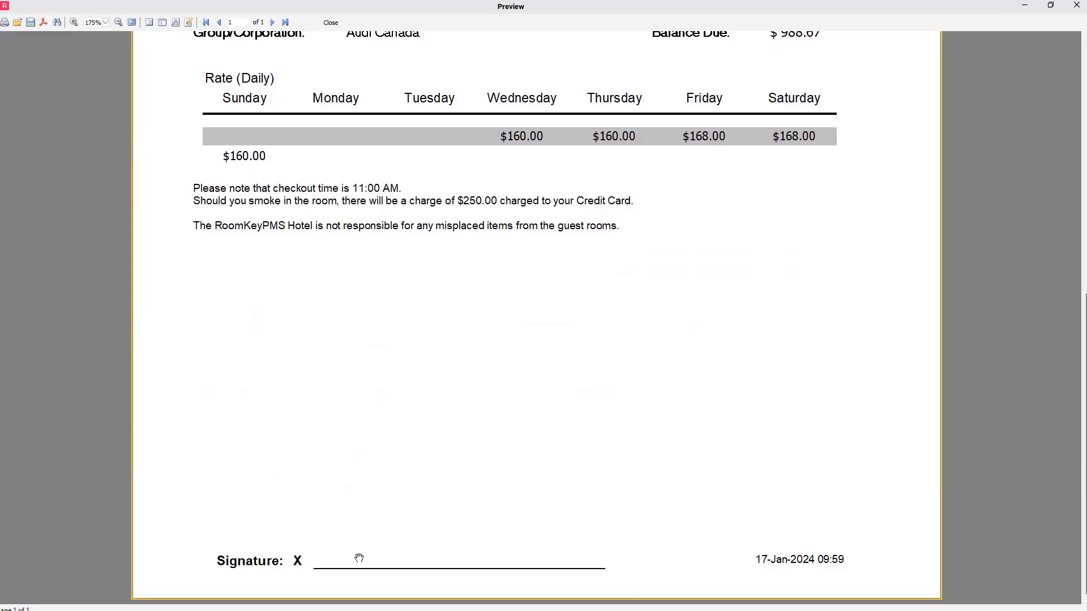
pyautogui.click(331, 22)
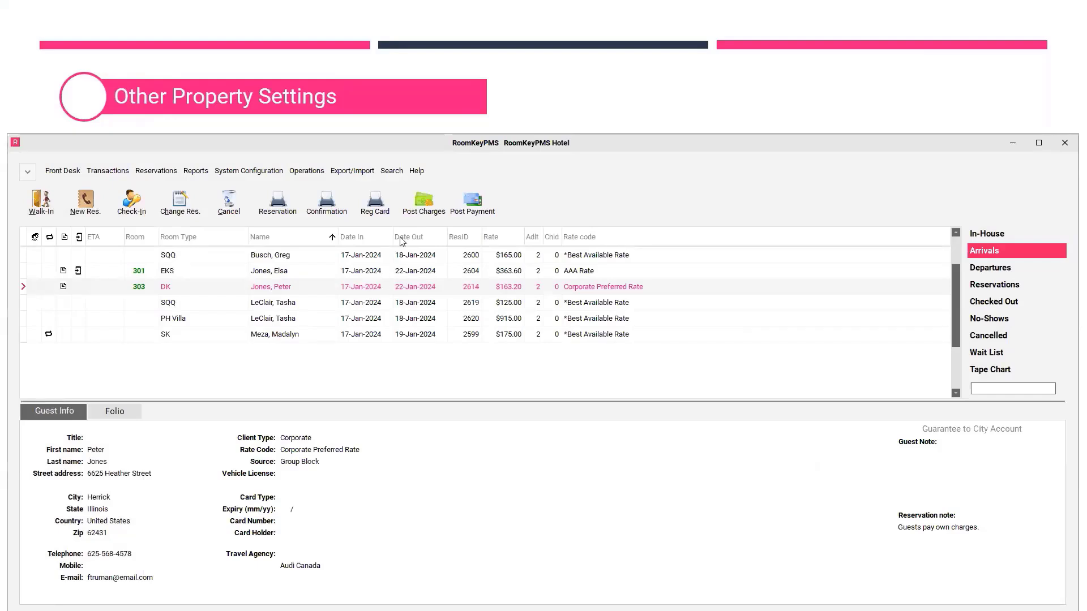
# Examine the bulk options Print All Reg. Cards and Reg Card by Arrival Date without printing anything.
pyautogui.rightClick(337, 291)
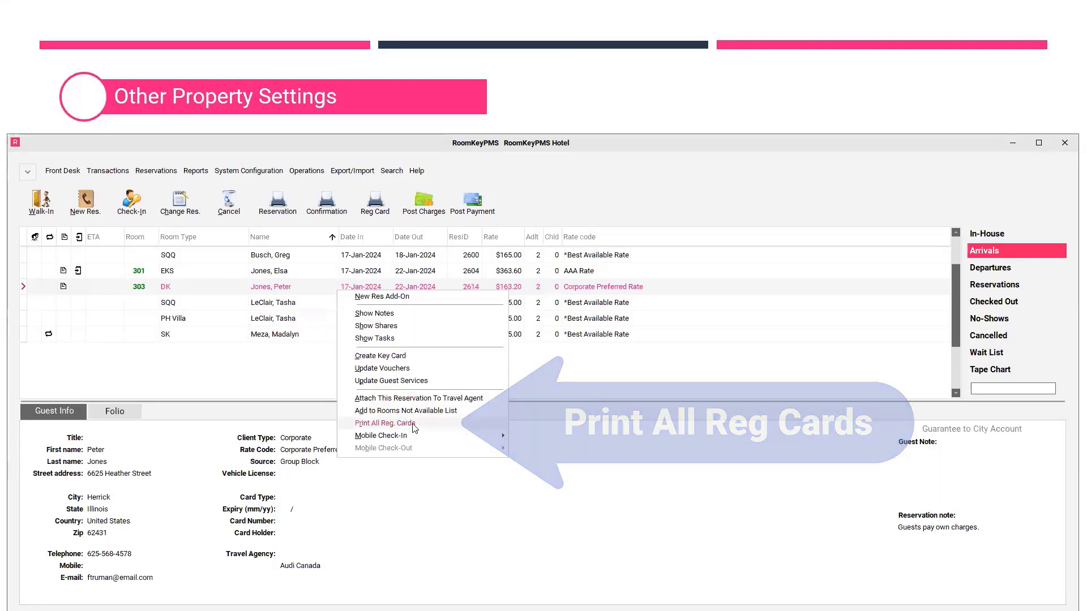
pyautogui.click(316, 374)
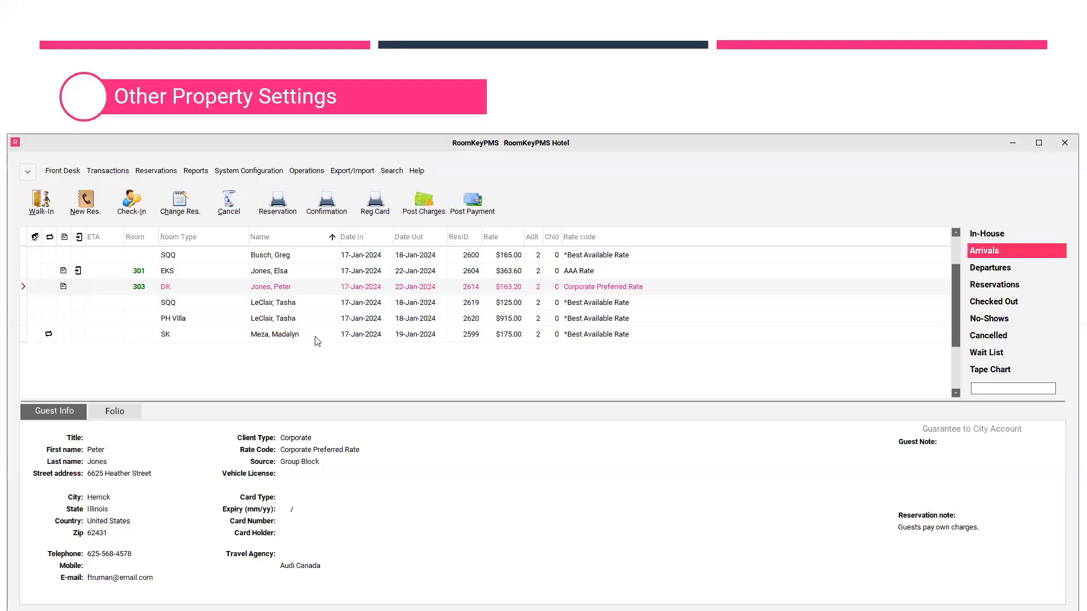
pyautogui.click(201, 173)
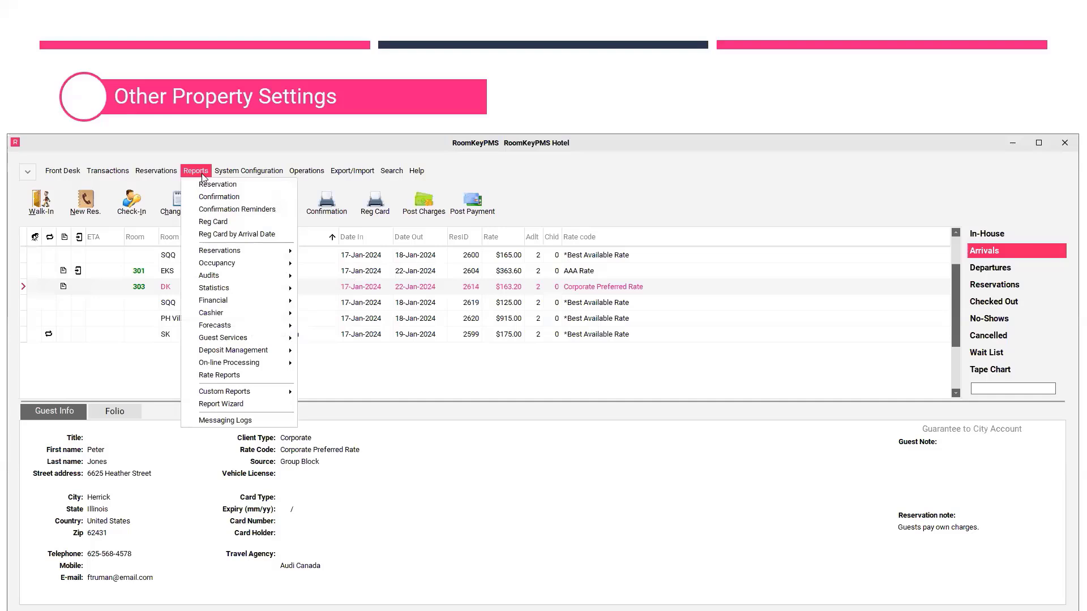
pyautogui.click(278, 238)
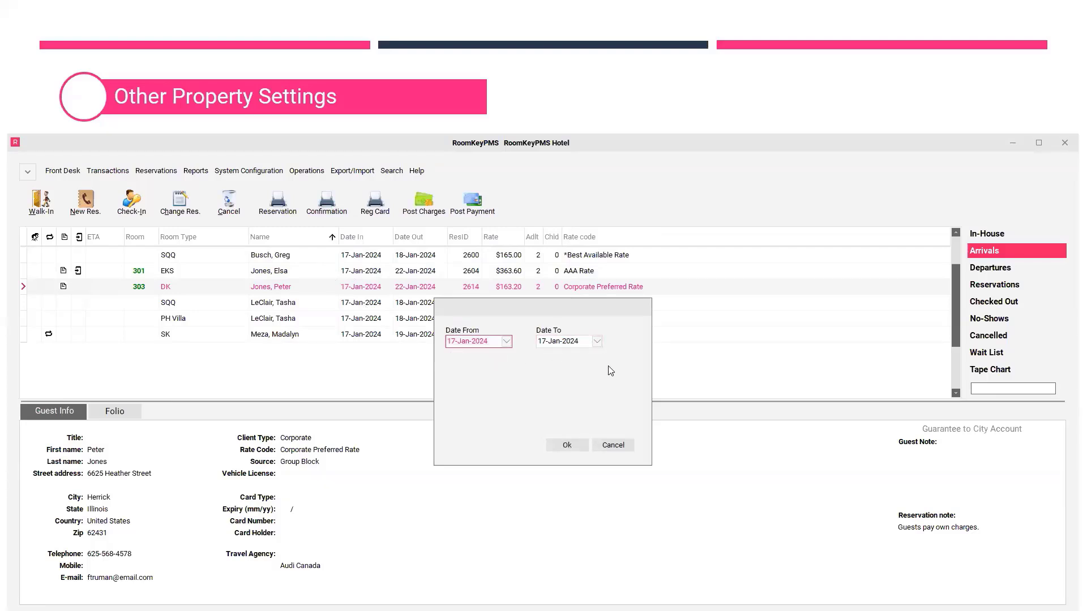
pyautogui.click(629, 447)
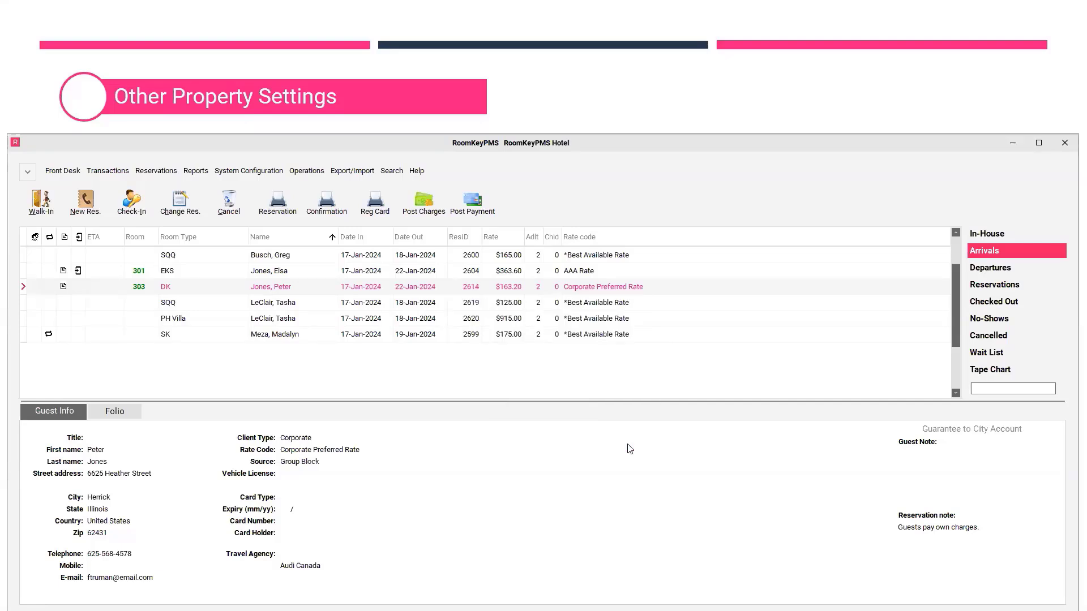
# Preview the guest folio for the room 311 departure only, with all folios, at 175% and examine the note below the signature line.
pyautogui.click(981, 274)
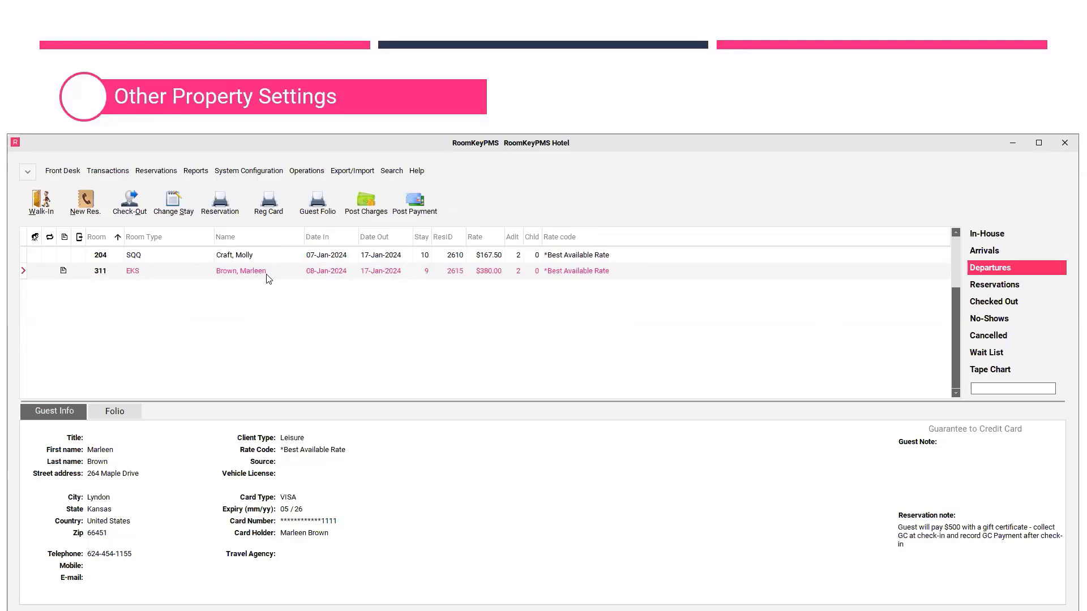
pyautogui.click(318, 205)
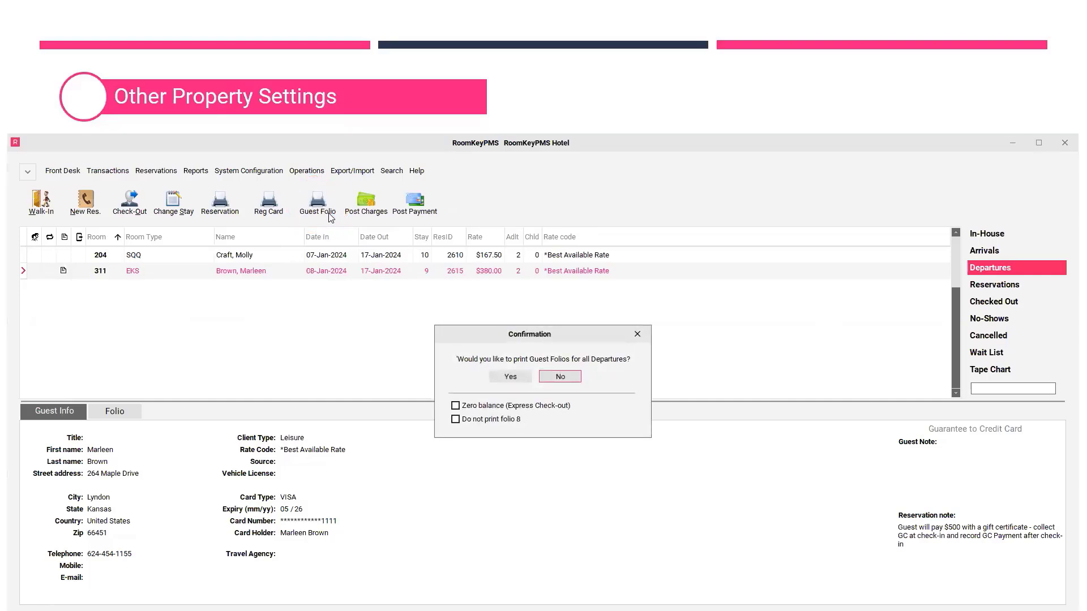
pyautogui.click(575, 377)
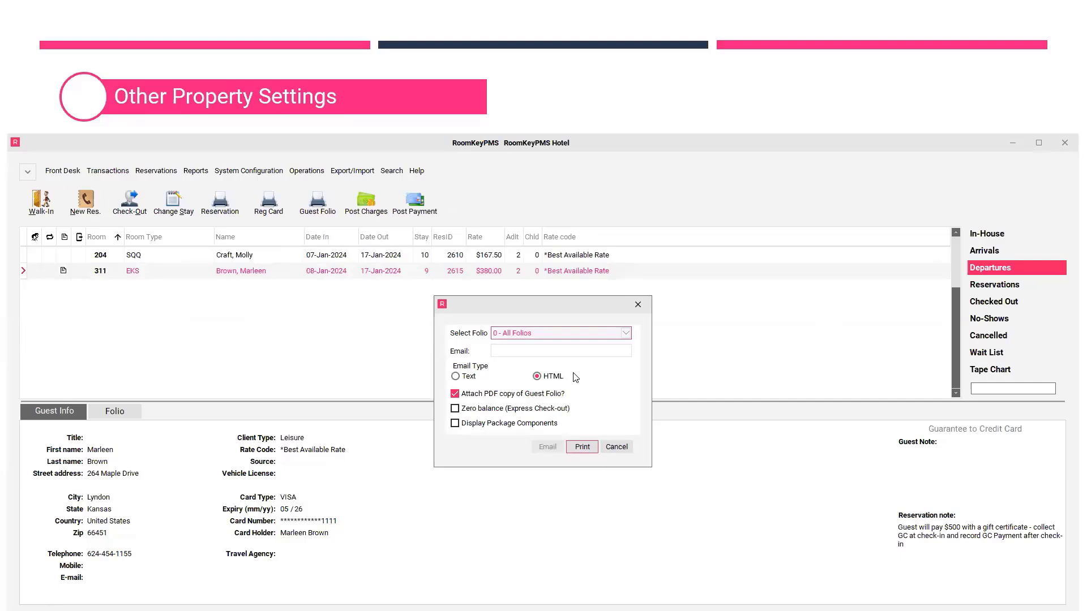
pyautogui.click(584, 448)
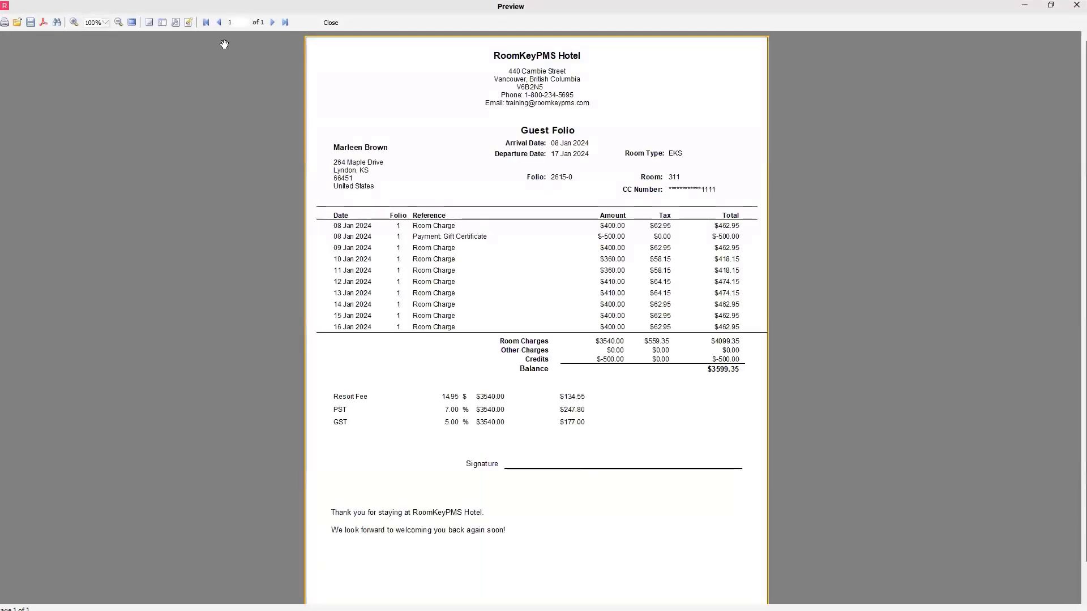
pyautogui.click(72, 22)
pyautogui.click(73, 23)
pyautogui.click(73, 23)
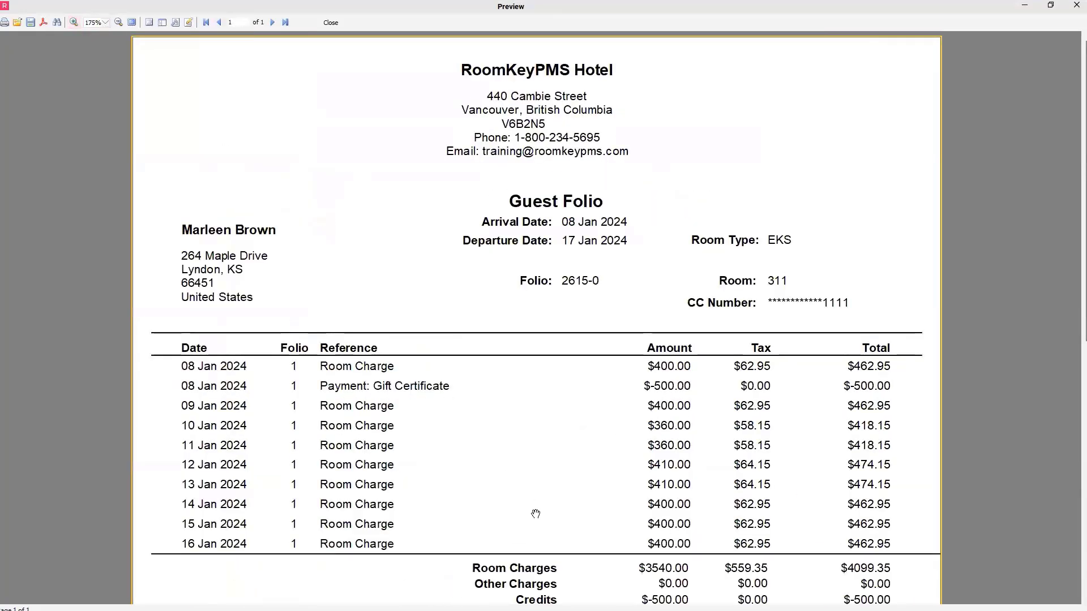
pyautogui.moveTo(541, 530)
pyautogui.mouseDown()
pyautogui.moveTo(556, 318)
pyautogui.moveTo(544, 6)
pyautogui.mouseUp()
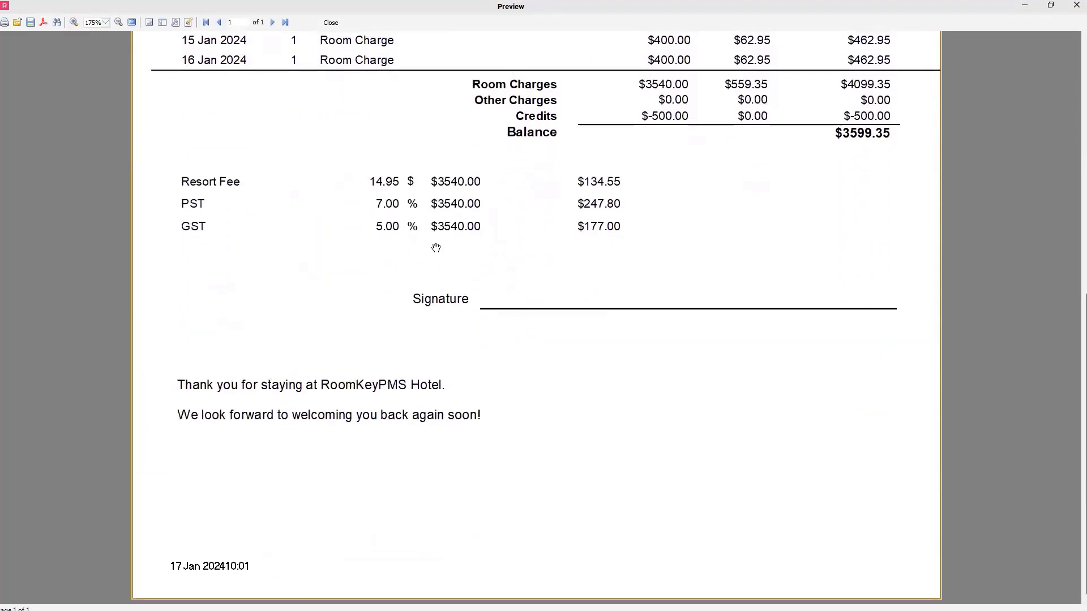